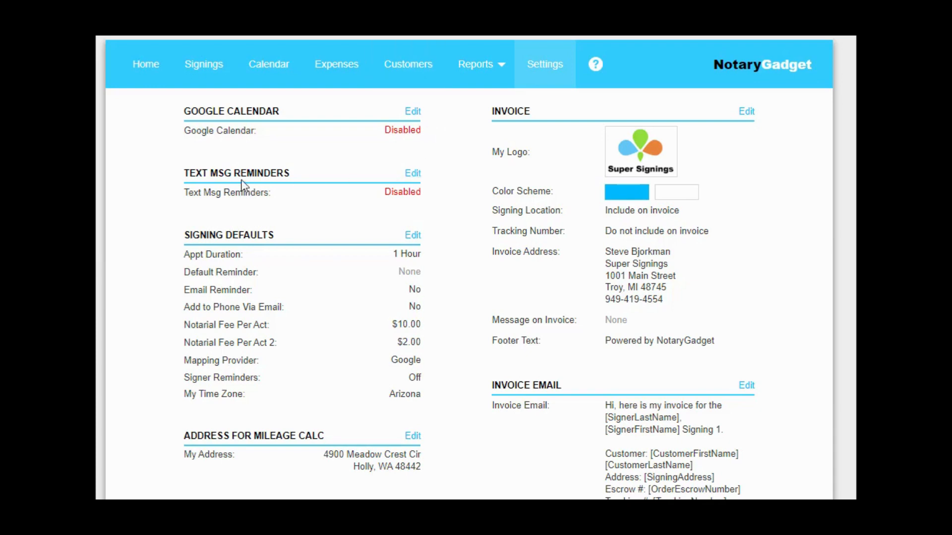
Review the text message reminders setting and close it without saving
click(413, 175)
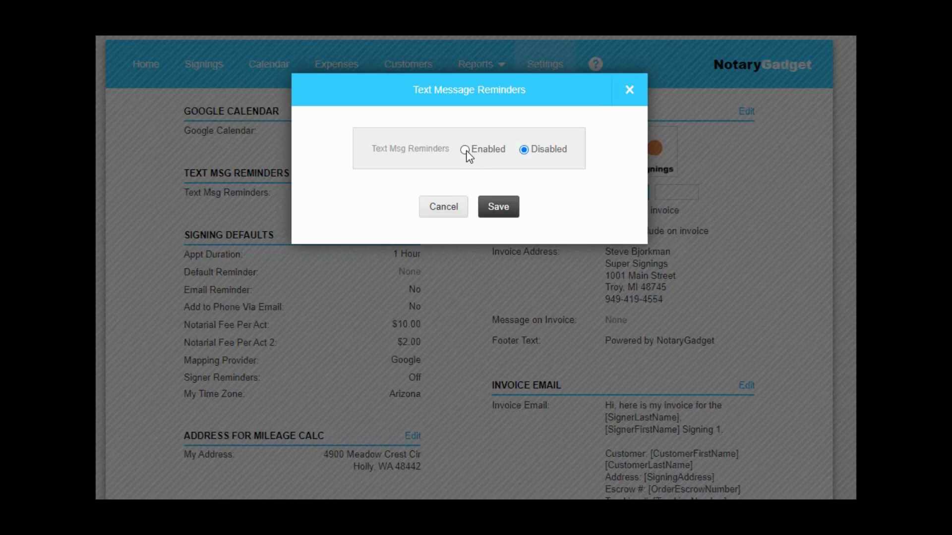
click(444, 207)
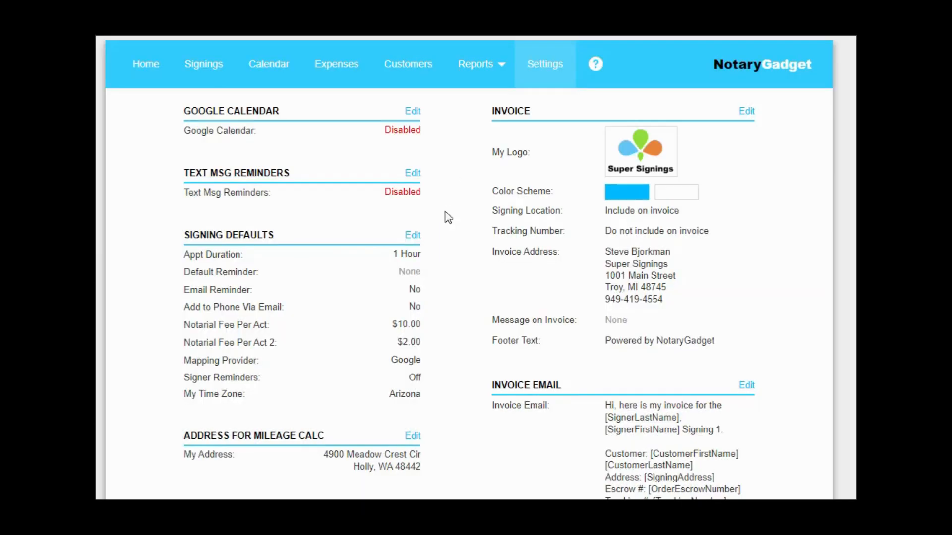
Review the default reminder, default signer reminder and time zone choices in the signing defaults, and leave without saving
click(411, 236)
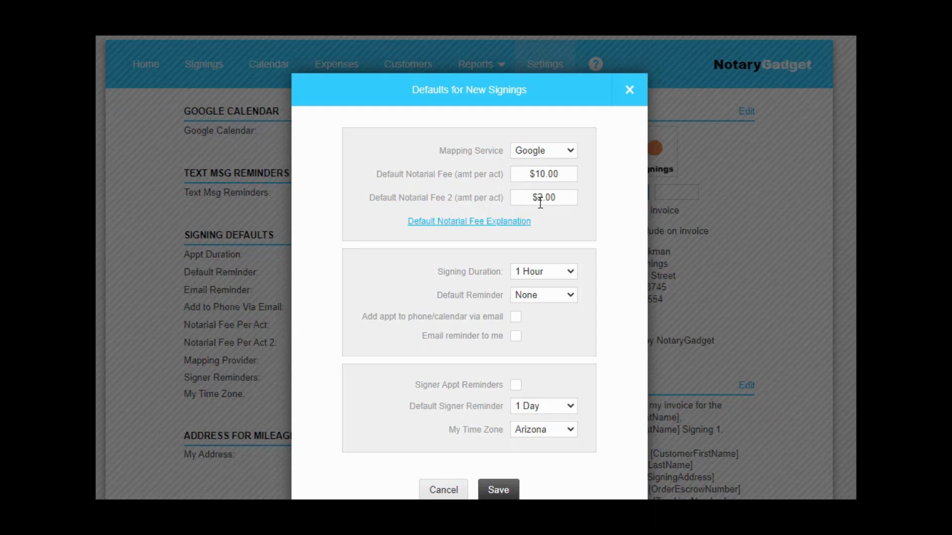
click(549, 295)
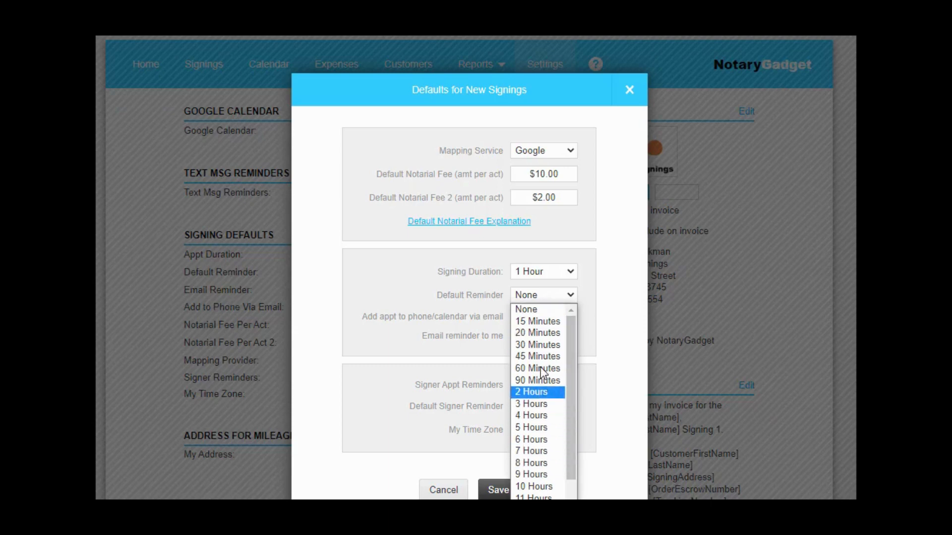
click(574, 301)
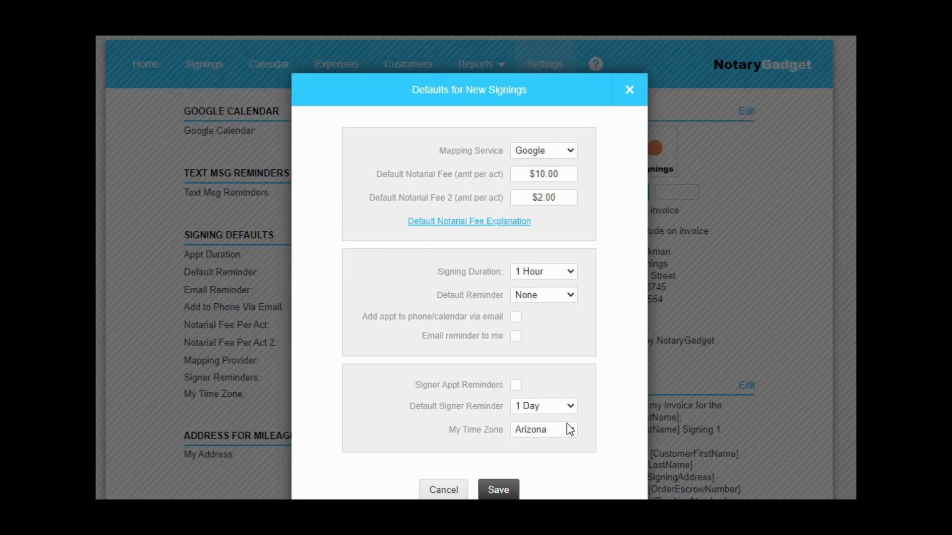
click(551, 408)
click(552, 407)
click(551, 434)
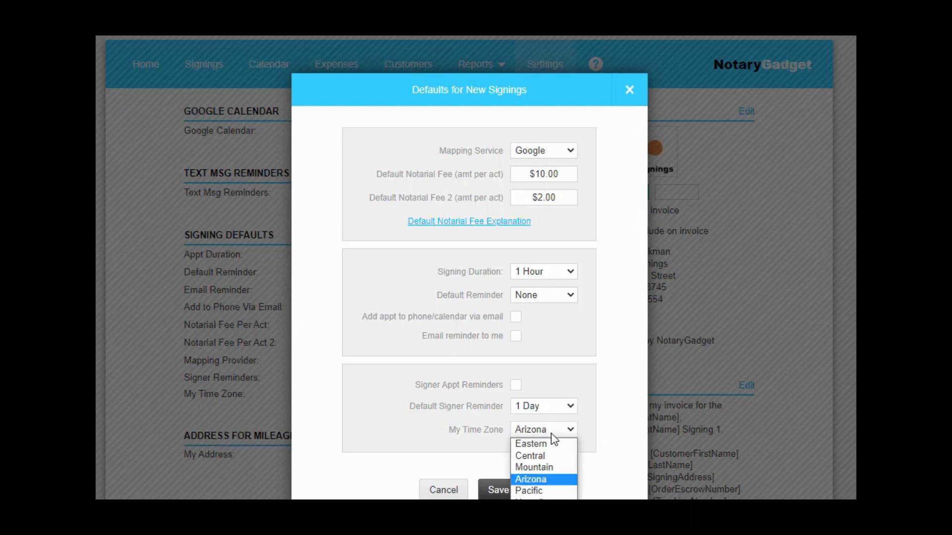
click(552, 434)
click(445, 495)
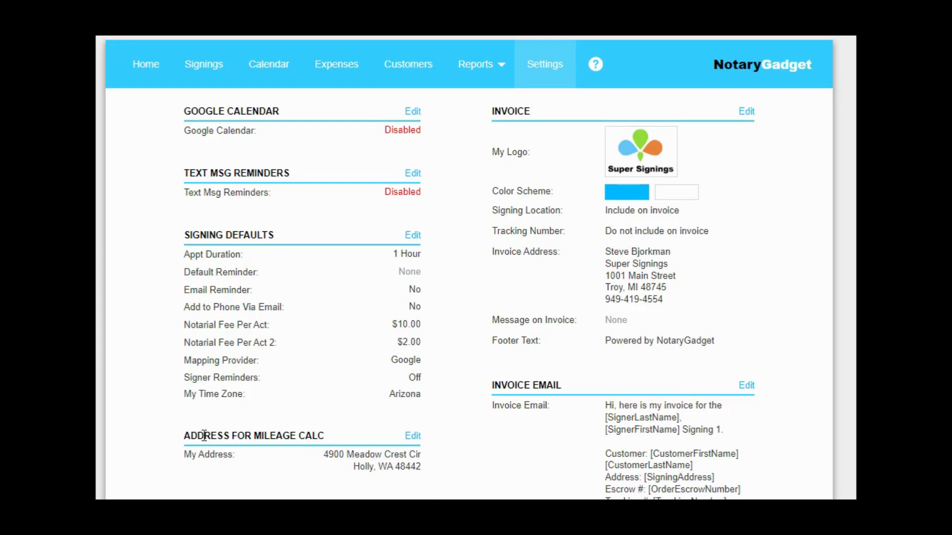
Highlight the mileage address heading and review the calendar page's start day and appointment label options without saving
drag(204, 436, 326, 438)
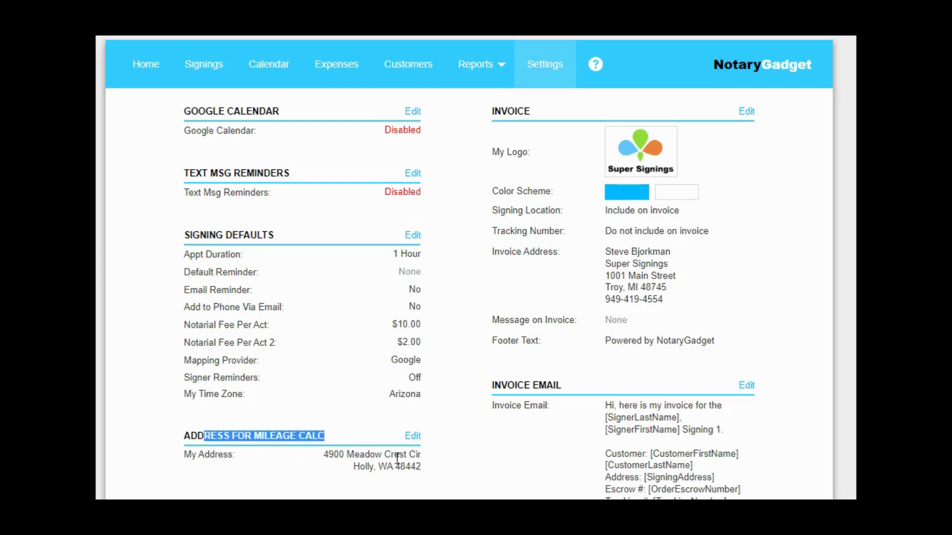
scroll(402, 452, down, 3)
scroll(402, 453, down, 6)
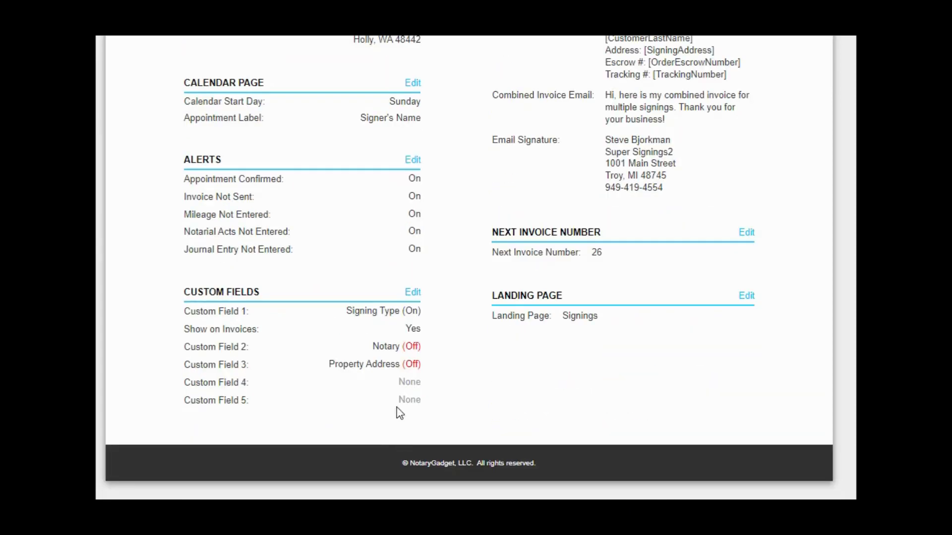
click(412, 84)
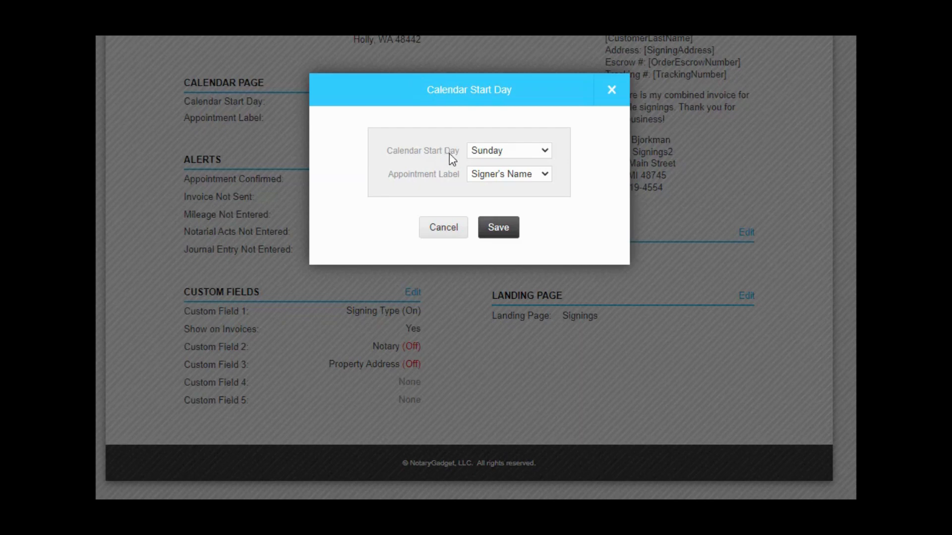
click(544, 151)
click(537, 150)
click(541, 175)
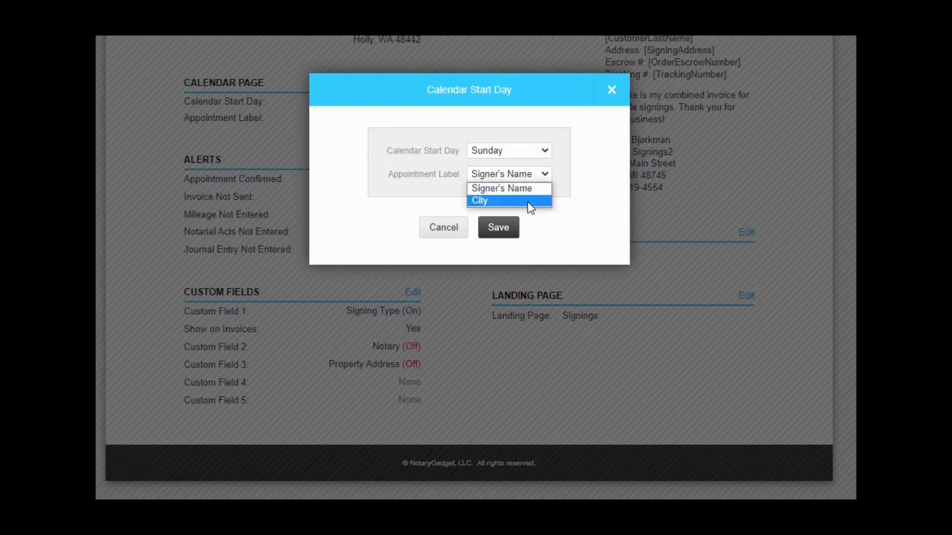
click(570, 139)
click(612, 92)
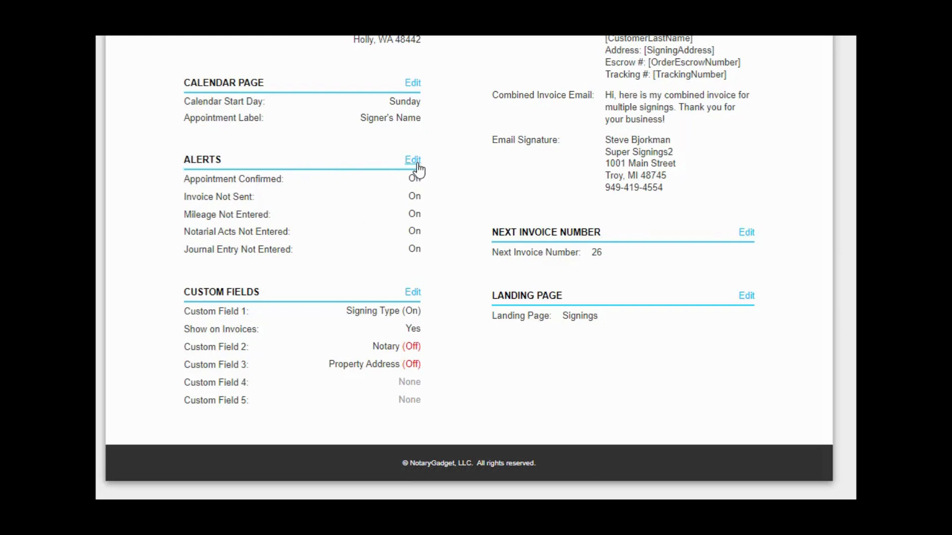
Examine the alert icons in the signings list and return to the alert settings
scroll(396, 171, up, 8)
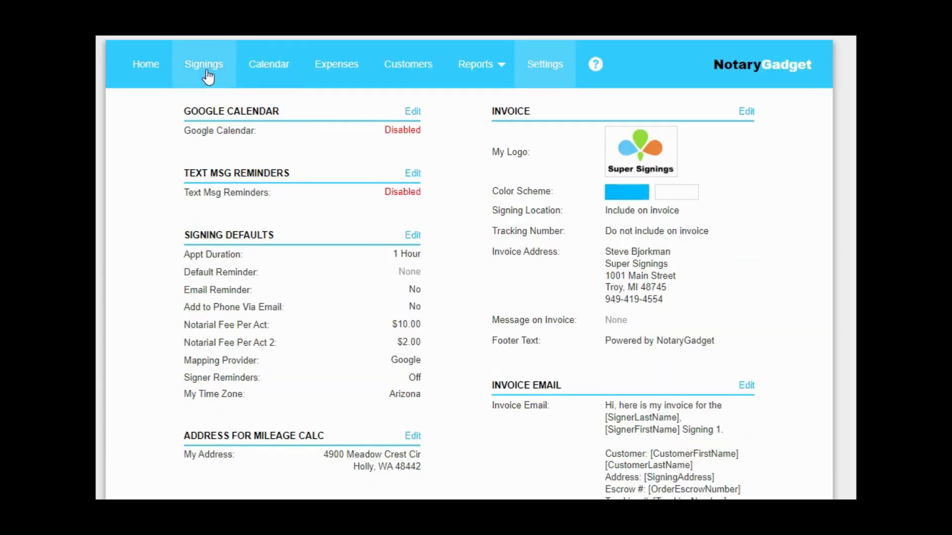
click(208, 74)
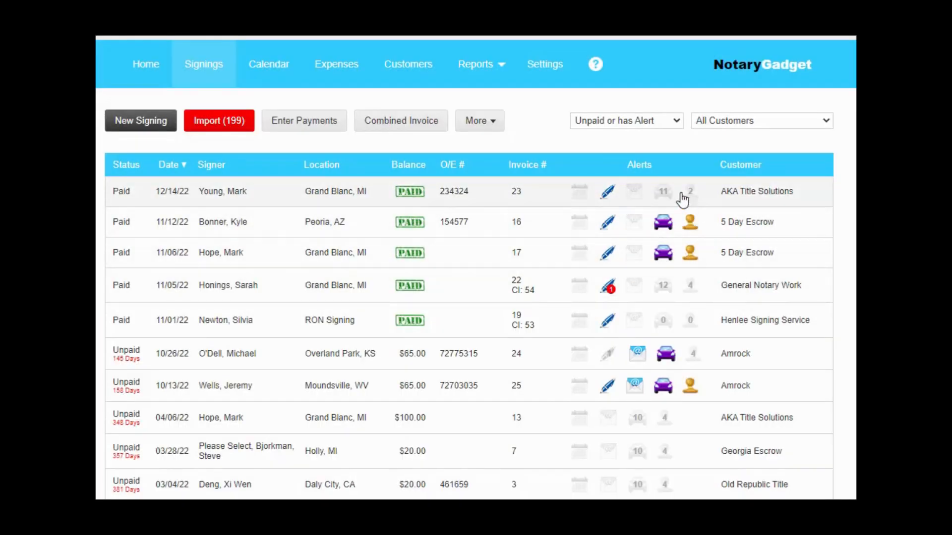
click(547, 68)
scroll(329, 414, down, 3)
scroll(331, 423, down, 5)
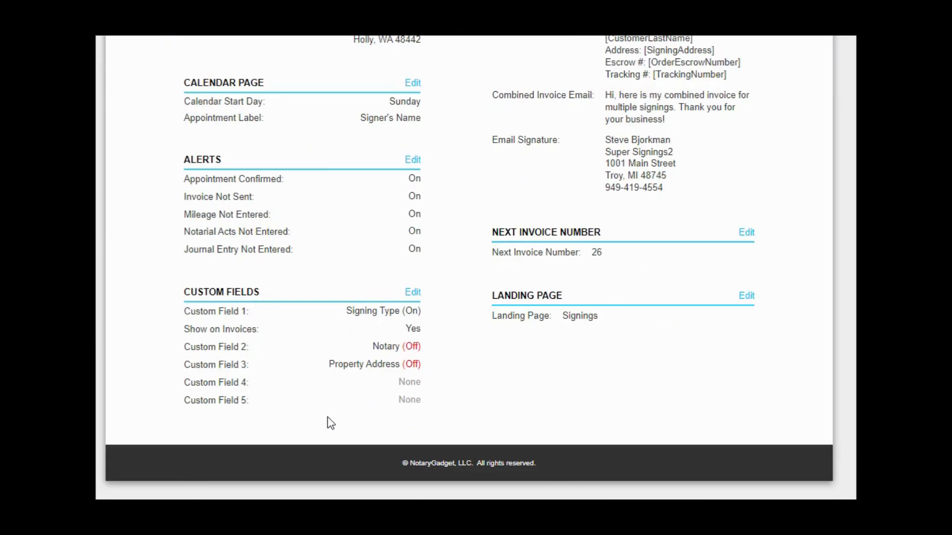
Highlight the Invoice Not Sent entry in the alert settings
scroll(319, 376, up, 3)
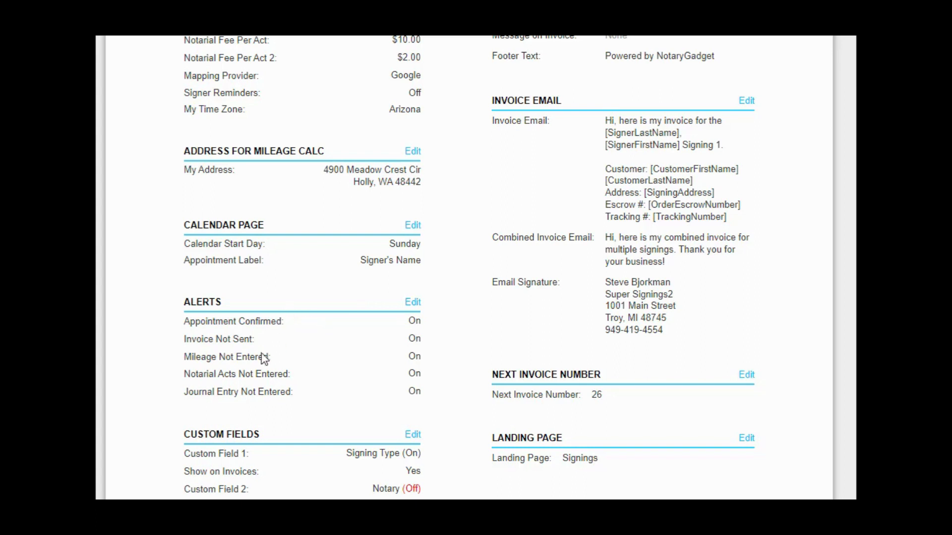
drag(187, 340, 274, 349)
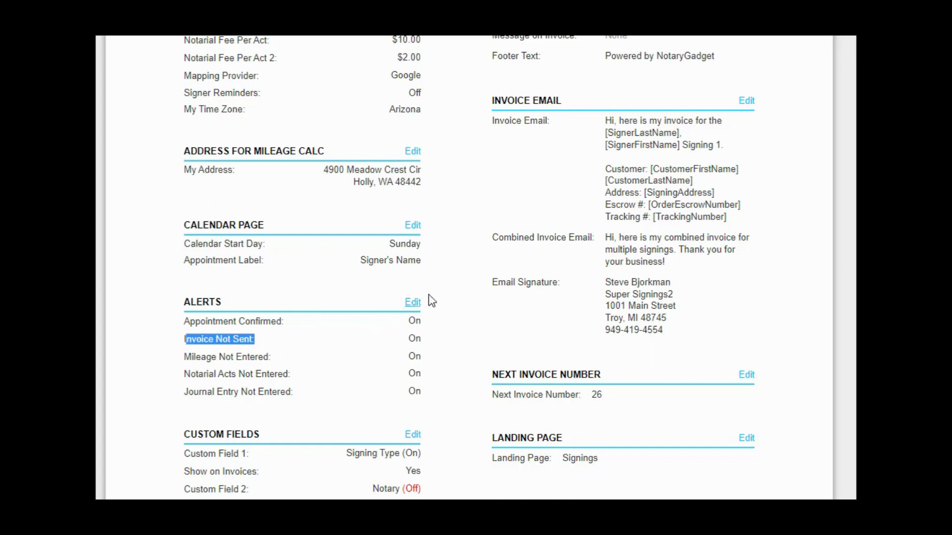
triple_click(202, 336)
Examine the invoice alert option in the America's Best Closers customer record and close it without saving
scroll(285, 282, up, 5)
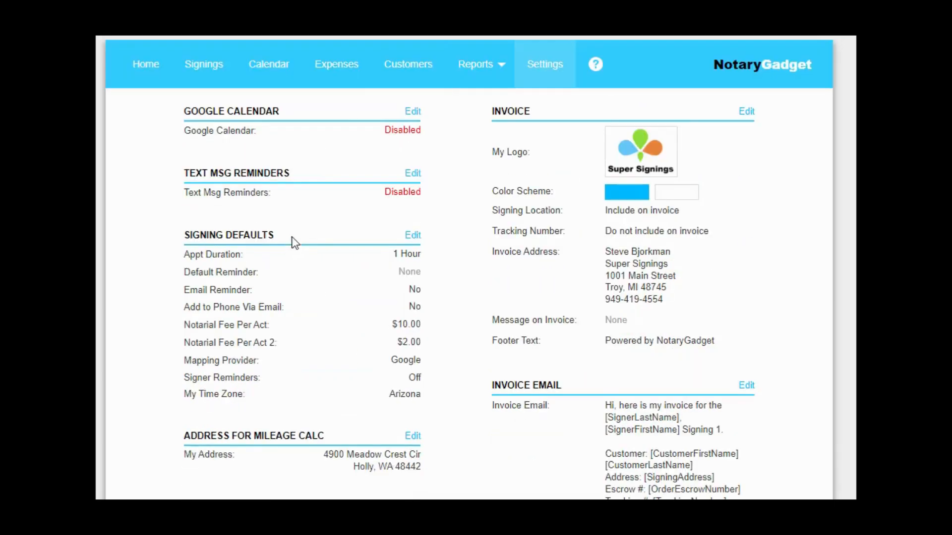
click(384, 66)
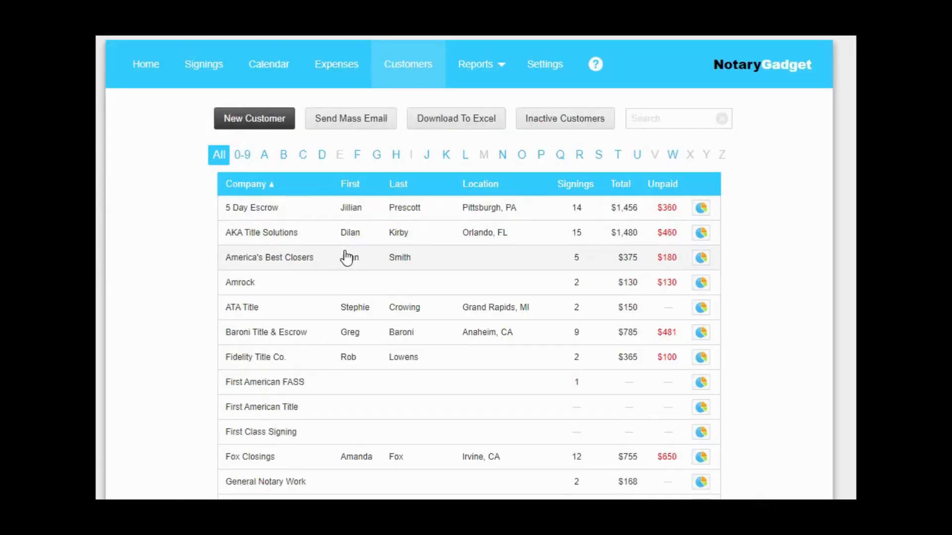
click(346, 255)
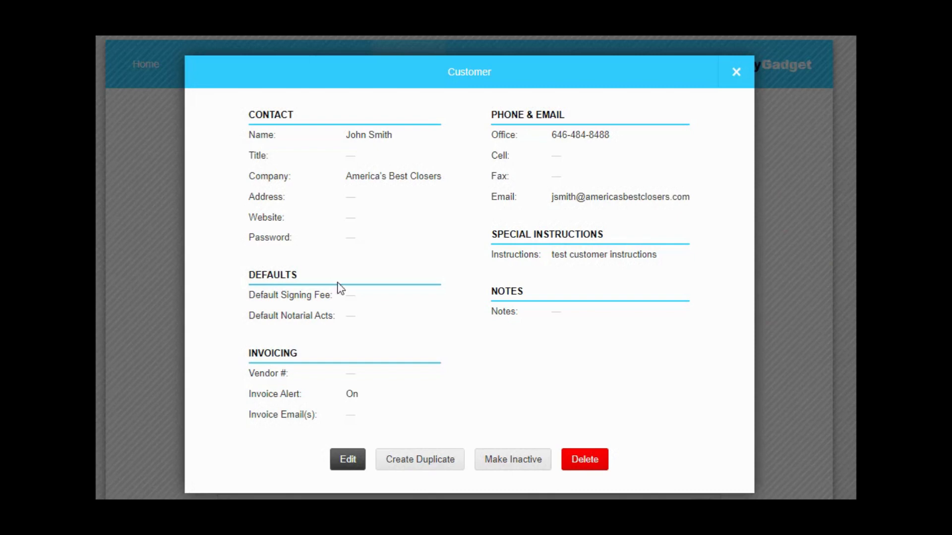
click(349, 464)
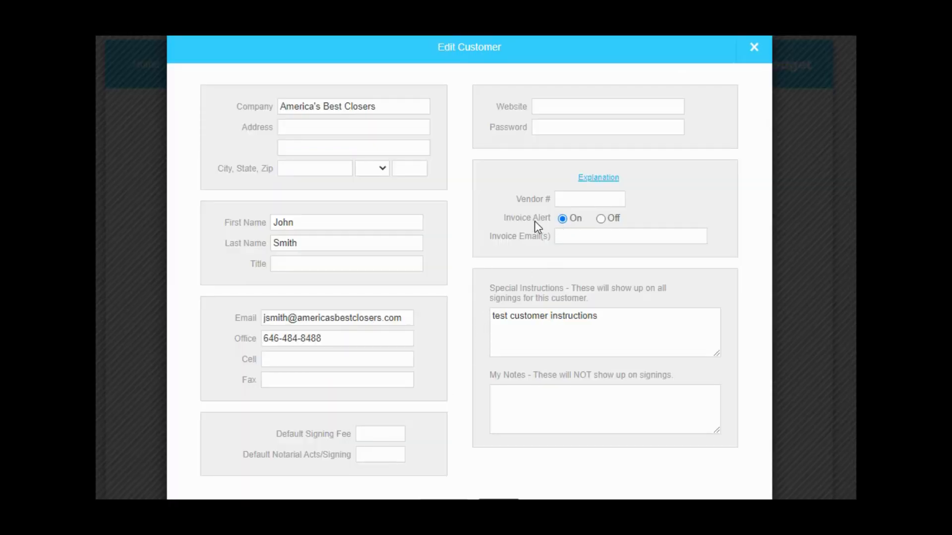
drag(511, 219, 560, 229)
click(445, 499)
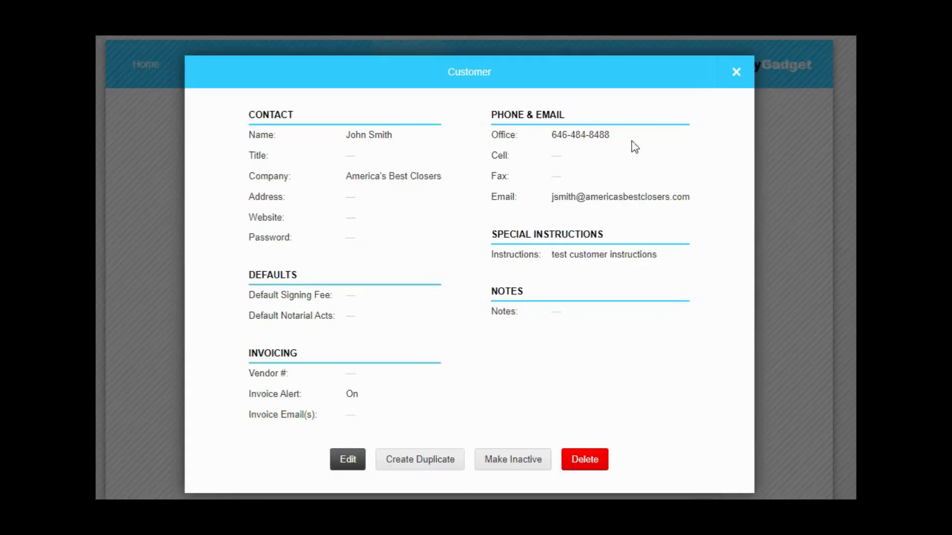
click(735, 71)
Return to the settings, highlight the Journal Entry Not Entered alert and review the custom fields
click(550, 67)
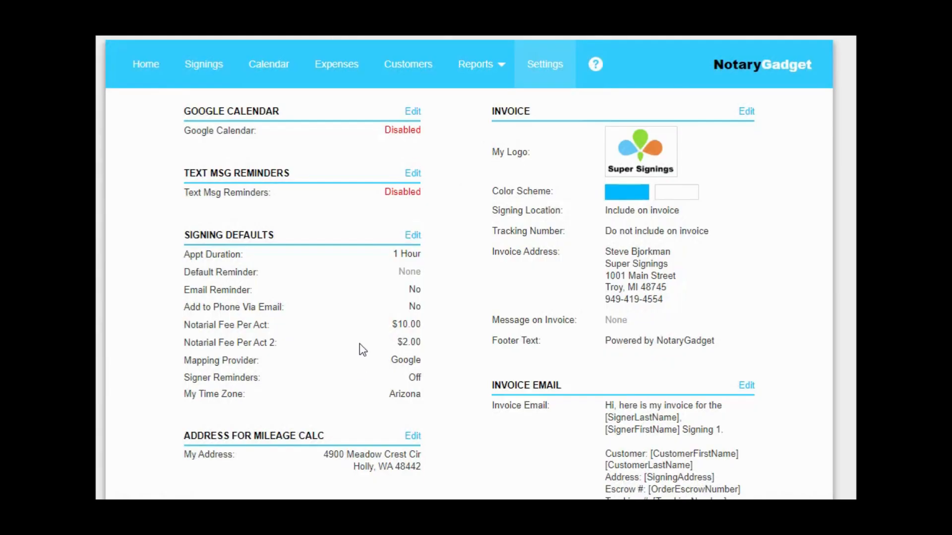
scroll(362, 372, down, 6)
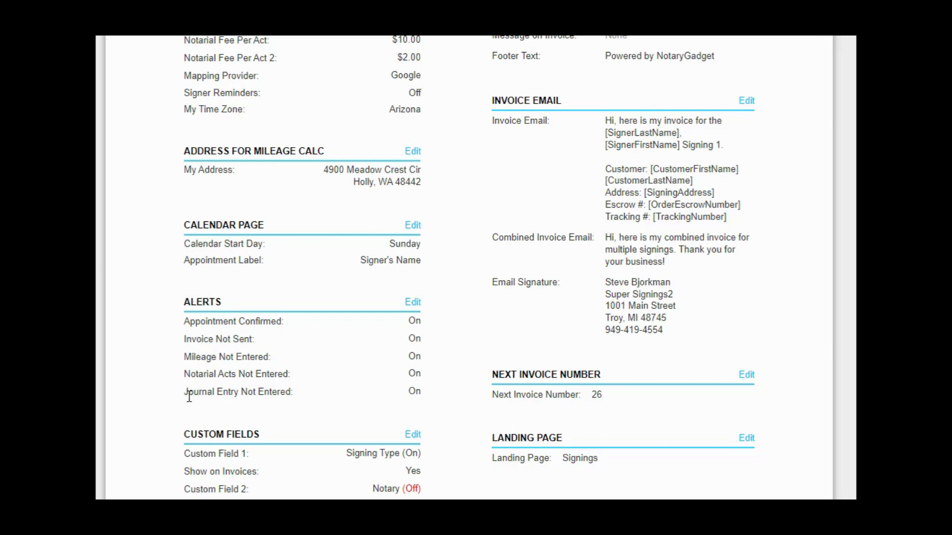
drag(189, 395, 302, 398)
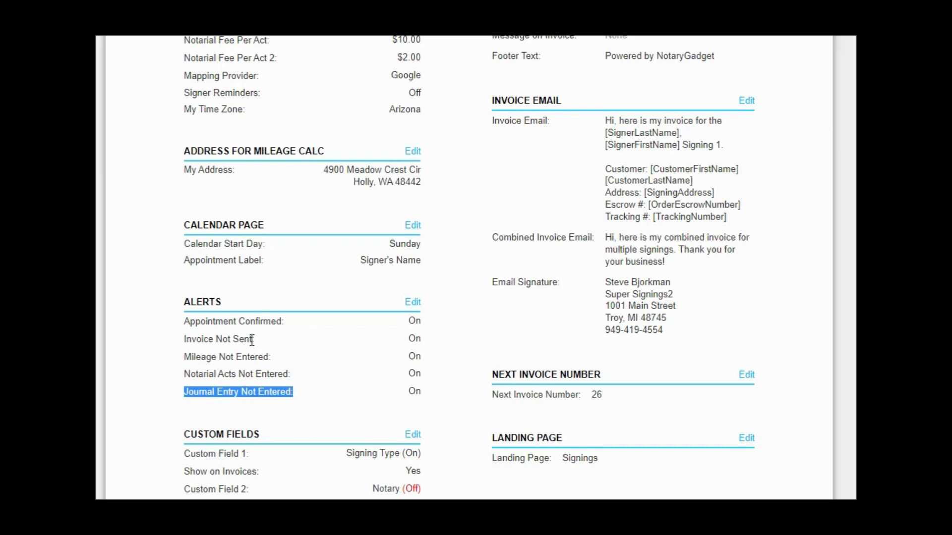
scroll(234, 330, down, 3)
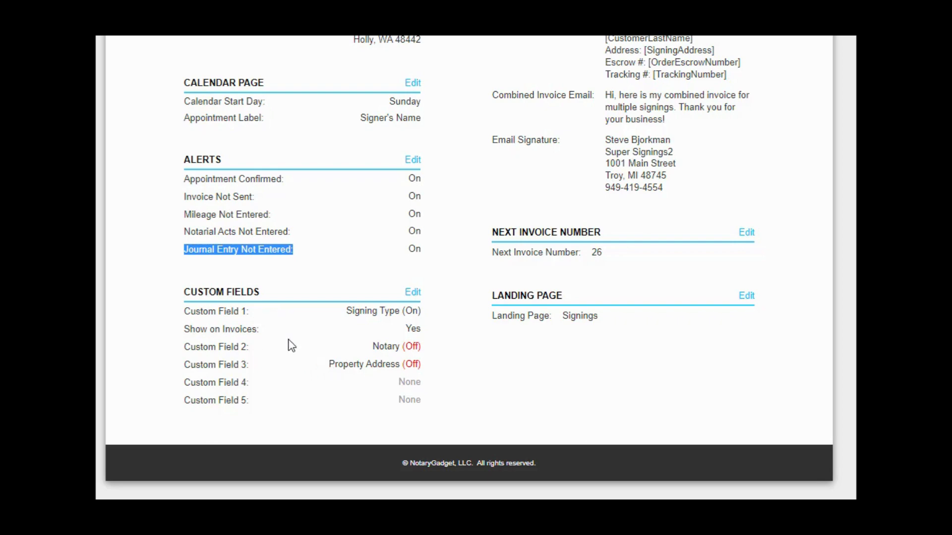
Review the invoice template's logo, color and inclusion options and close it without changes
scroll(290, 347, up, 6)
scroll(297, 359, up, 3)
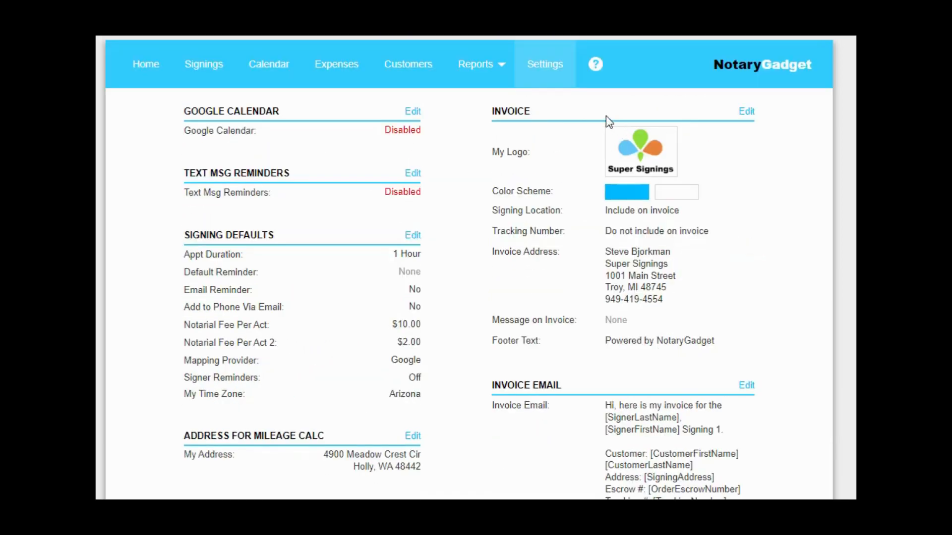
click(747, 113)
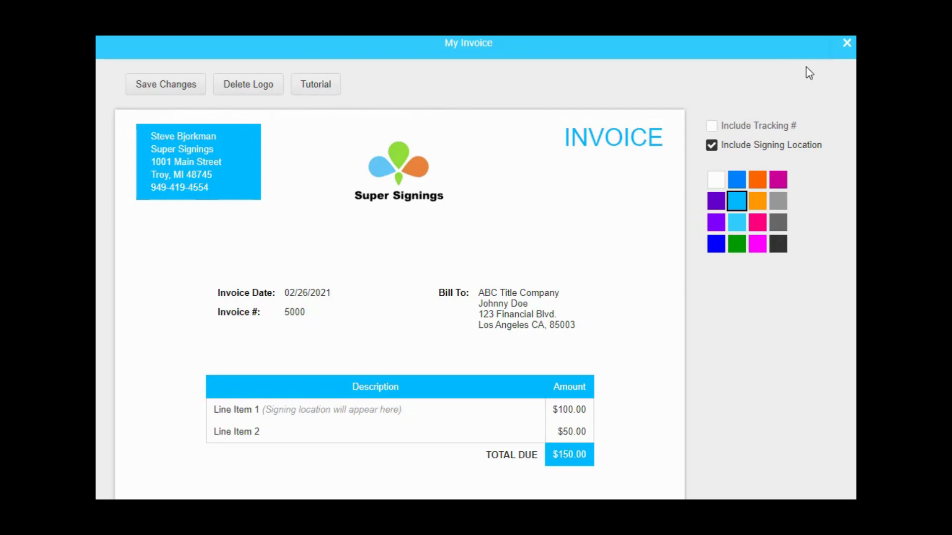
click(844, 45)
Review the invoice email settings and the next invoice number's explanation and reset option without resetting it
scroll(586, 346, down, 3)
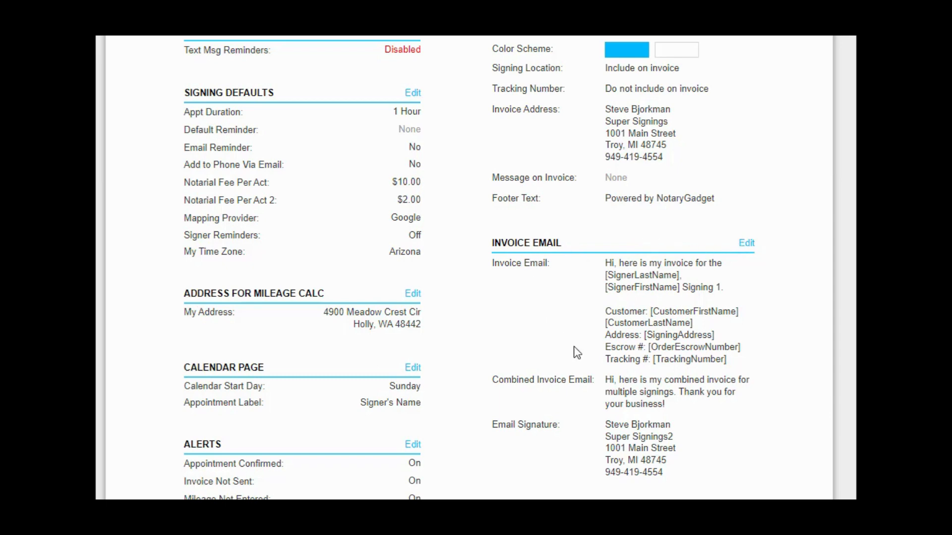
scroll(591, 418, down, 3)
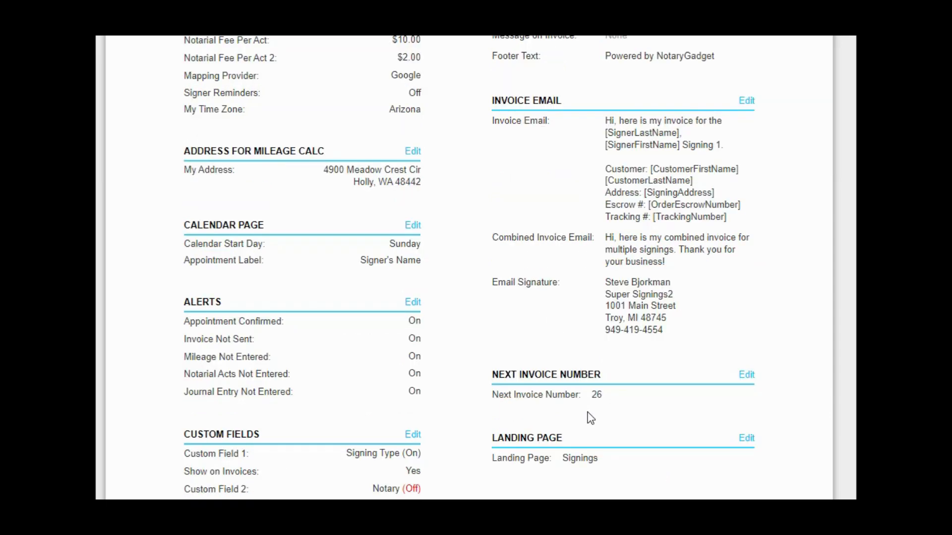
click(744, 375)
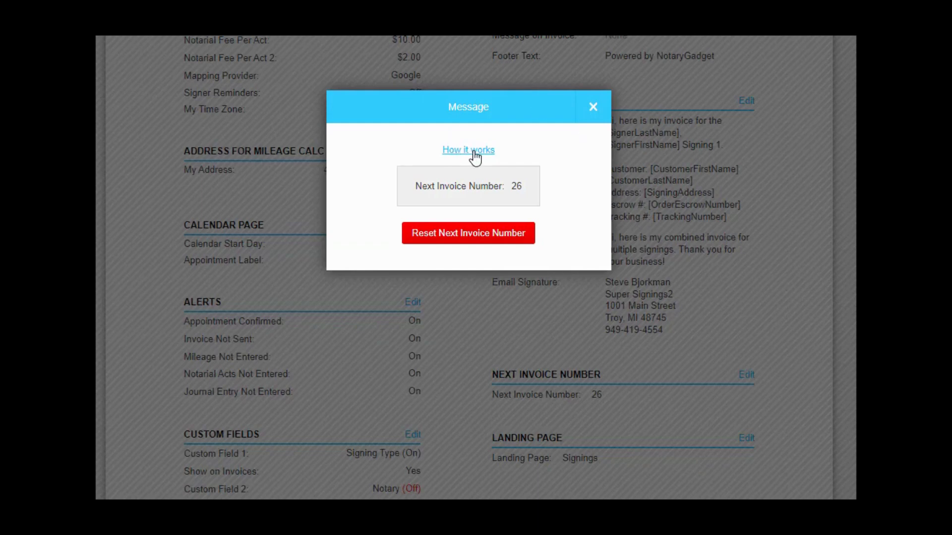
click(592, 112)
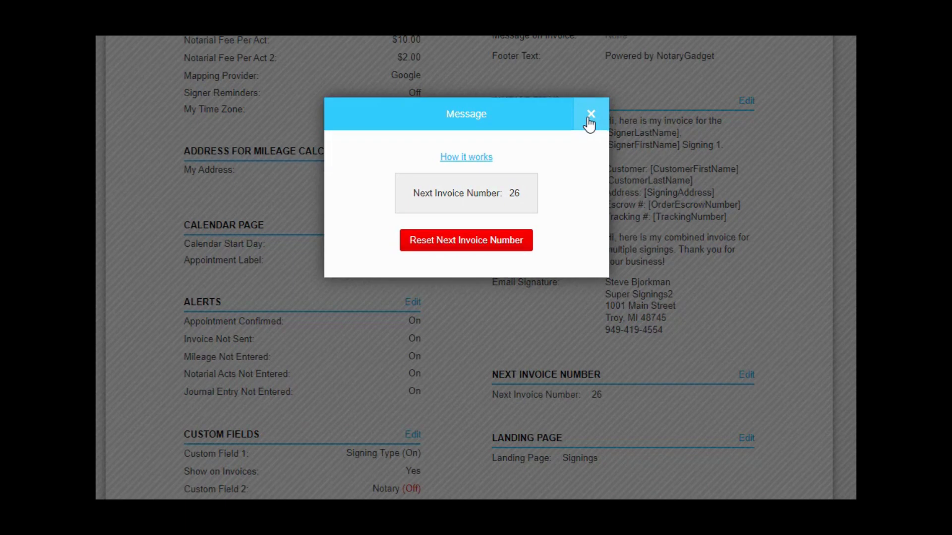
click(559, 120)
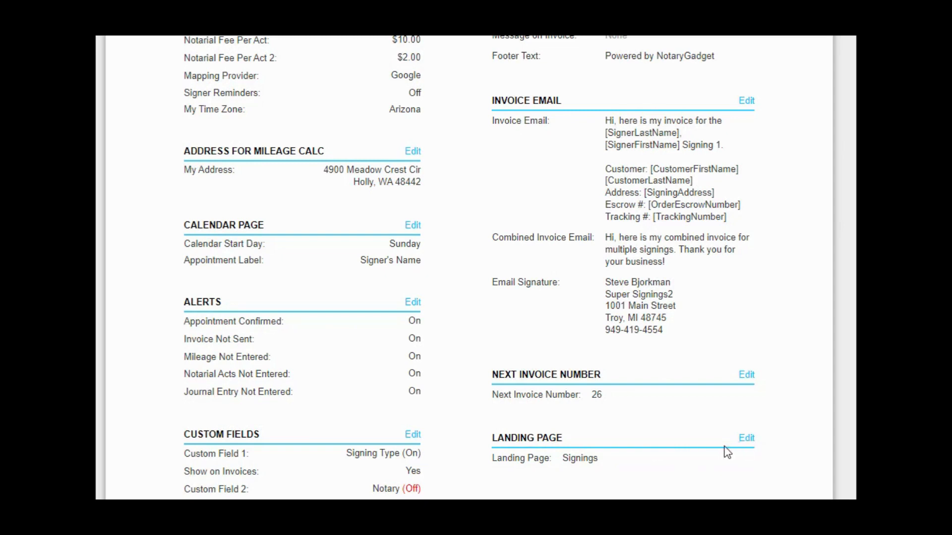
Review the available landing page choices and cancel without saving
click(747, 439)
click(457, 158)
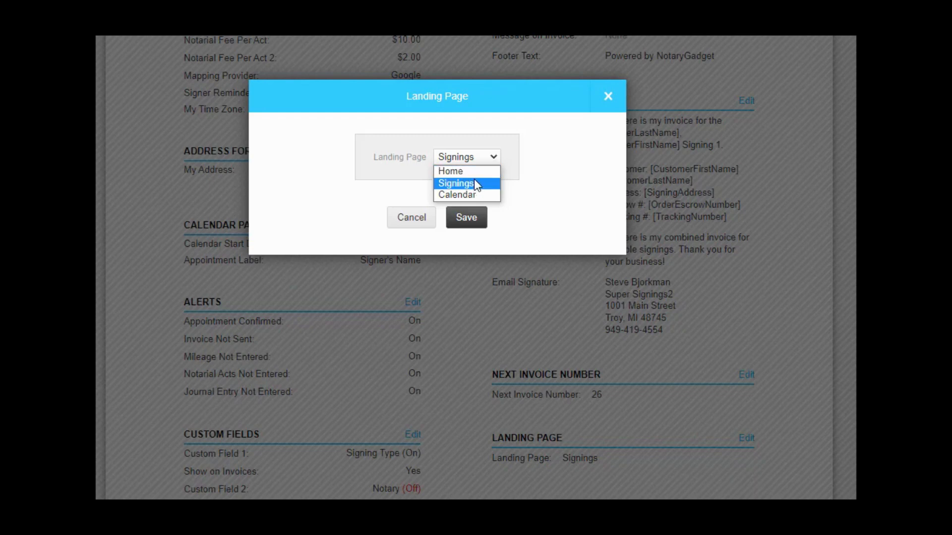
click(413, 221)
click(414, 221)
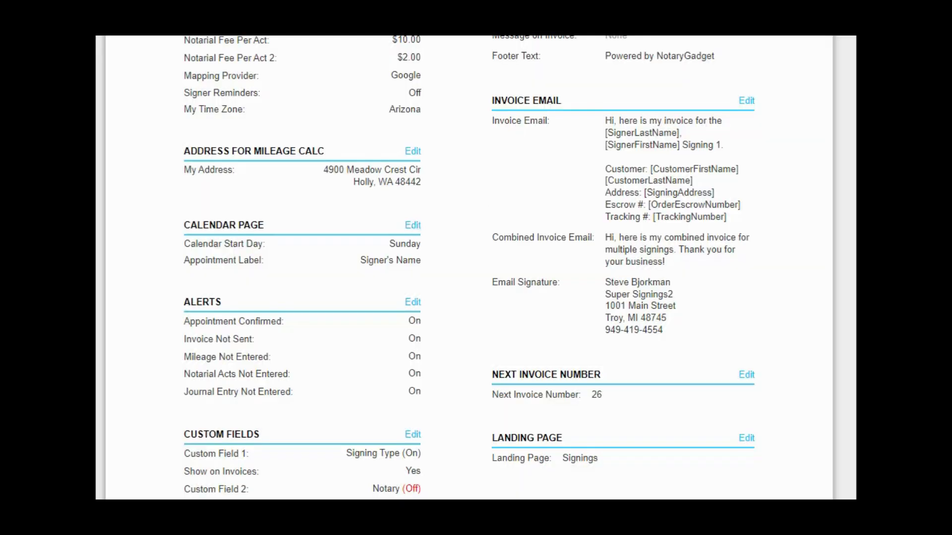
View the help form for asking a question and close it without submitting anything
scroll(469, 268, up, 5)
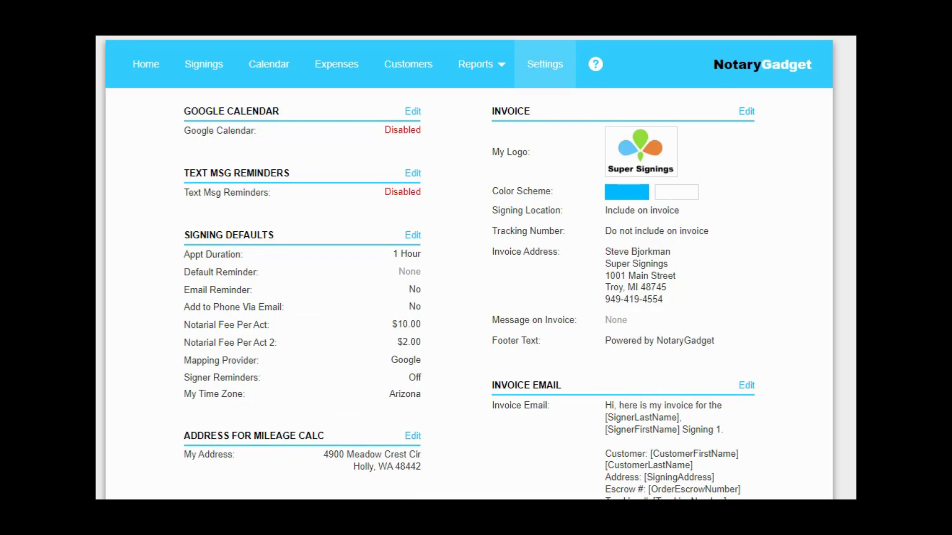
click(596, 69)
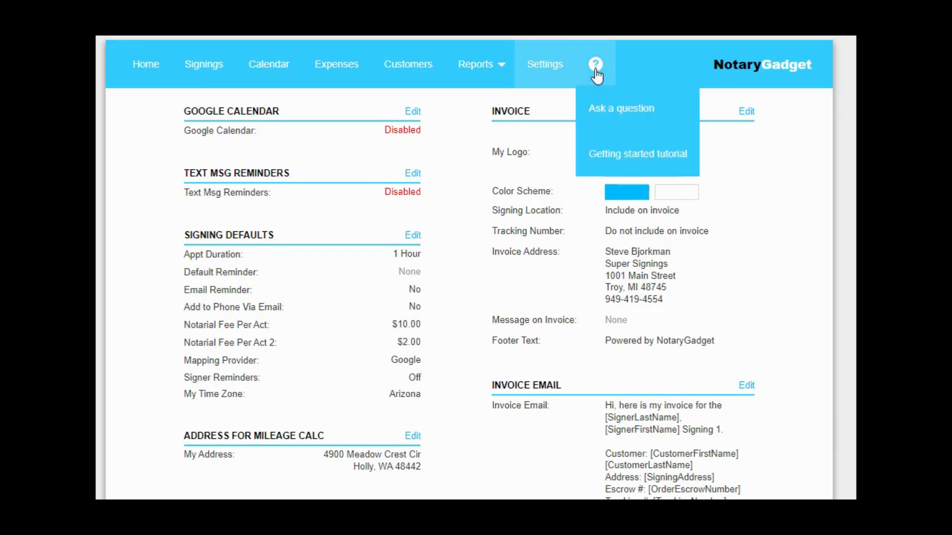
click(613, 120)
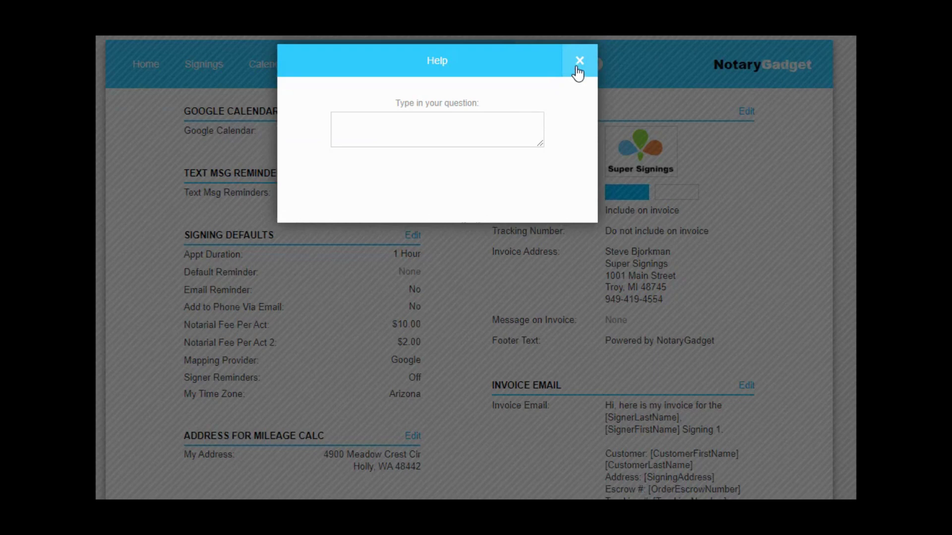
click(578, 61)
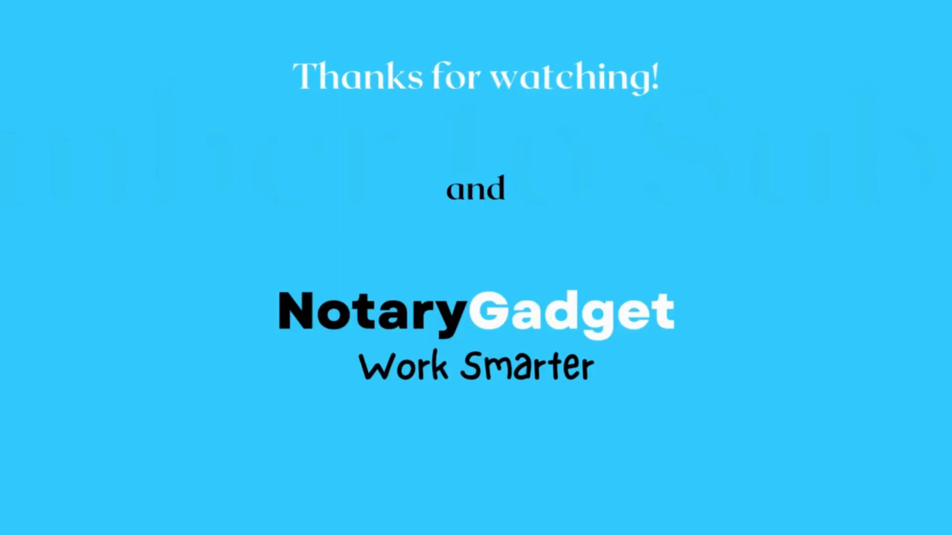